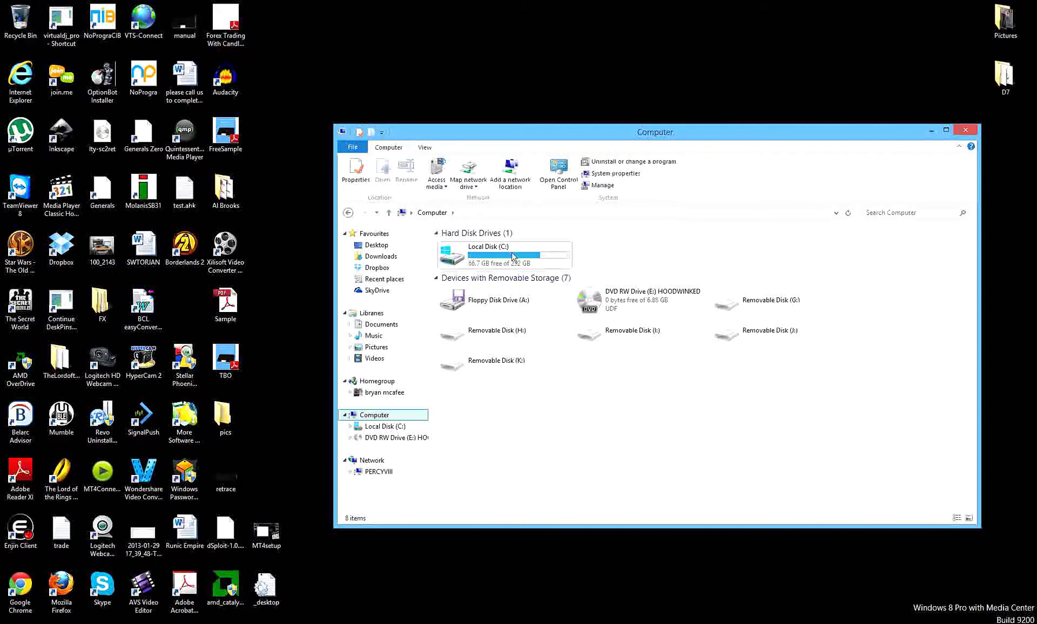
- Browse into Local Disk (C:) > Program Files (x86) and scroll down to the OANDA - MetaTrader folder
{"action": "double_click", "coordinate": [482, 260]}
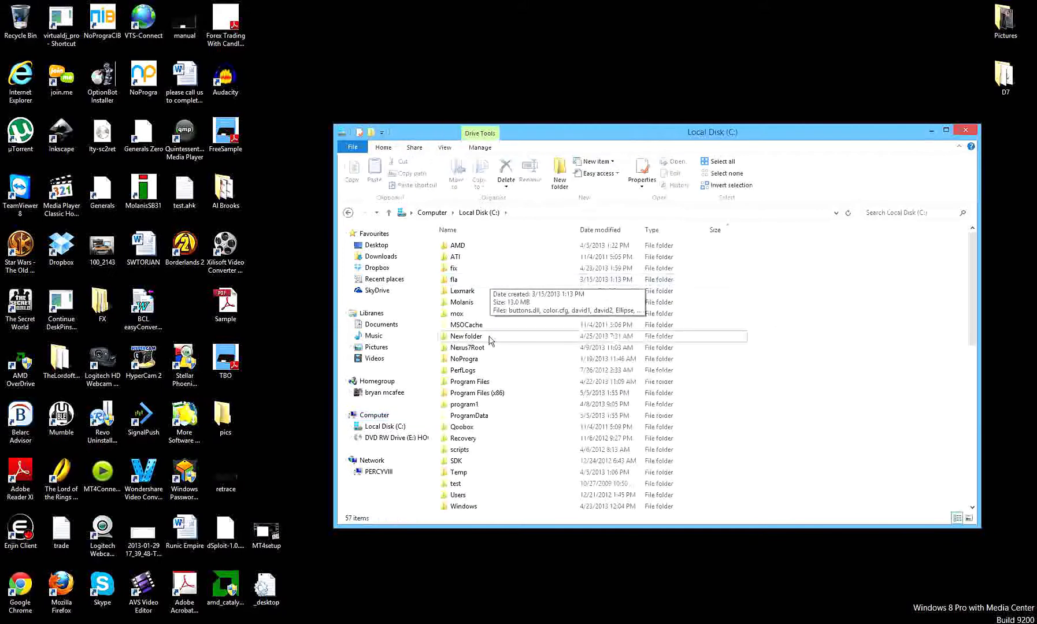
{"action": "double_click", "coordinate": [477, 393]}
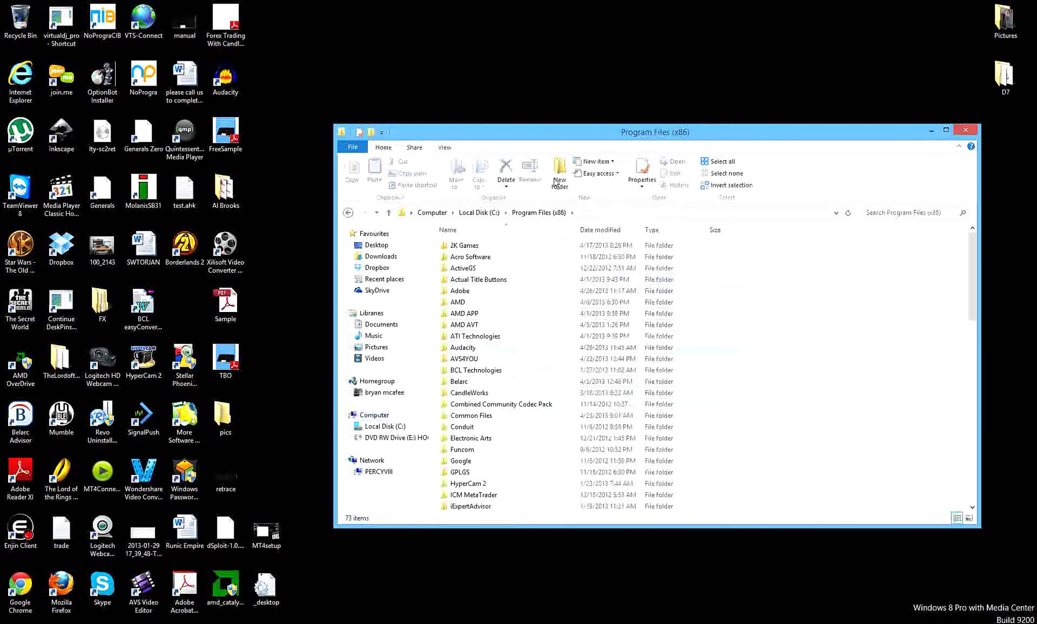
{"action": "scroll", "coordinate": [492, 384], "scroll_direction": "down", "scroll_amount": 6}
{"action": "scroll", "coordinate": [513, 385], "scroll_direction": "down", "scroll_amount": 3}
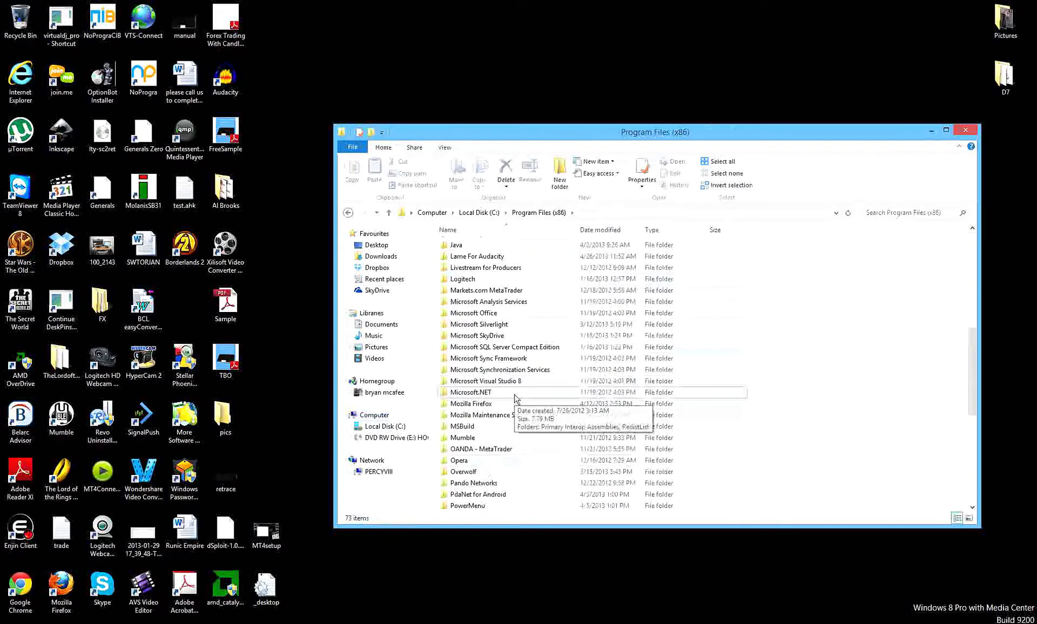
- Navigate to OANDA - MetaTrader\experts\indicators, then close the Explorer window
{"action": "double_click", "coordinate": [484, 451]}
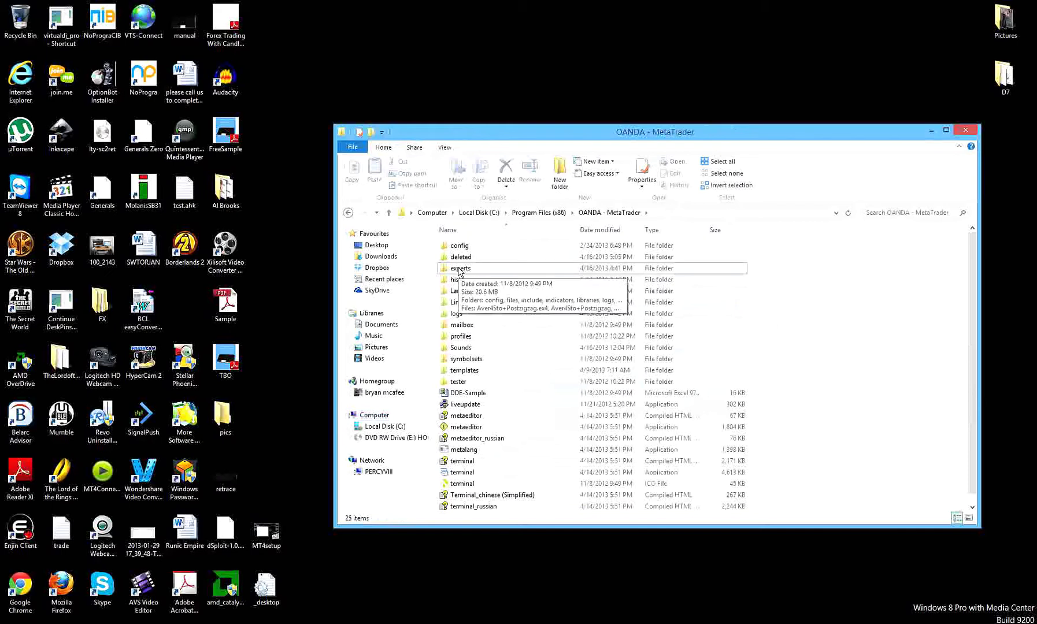
{"action": "double_click", "coordinate": [460, 268]}
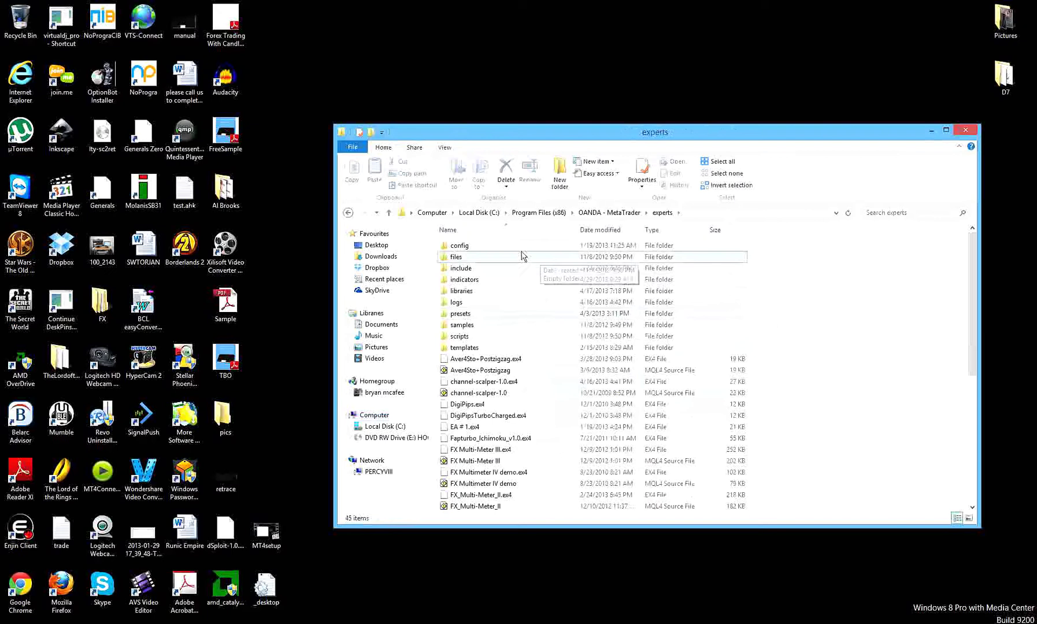
{"action": "double_click", "coordinate": [468, 281]}
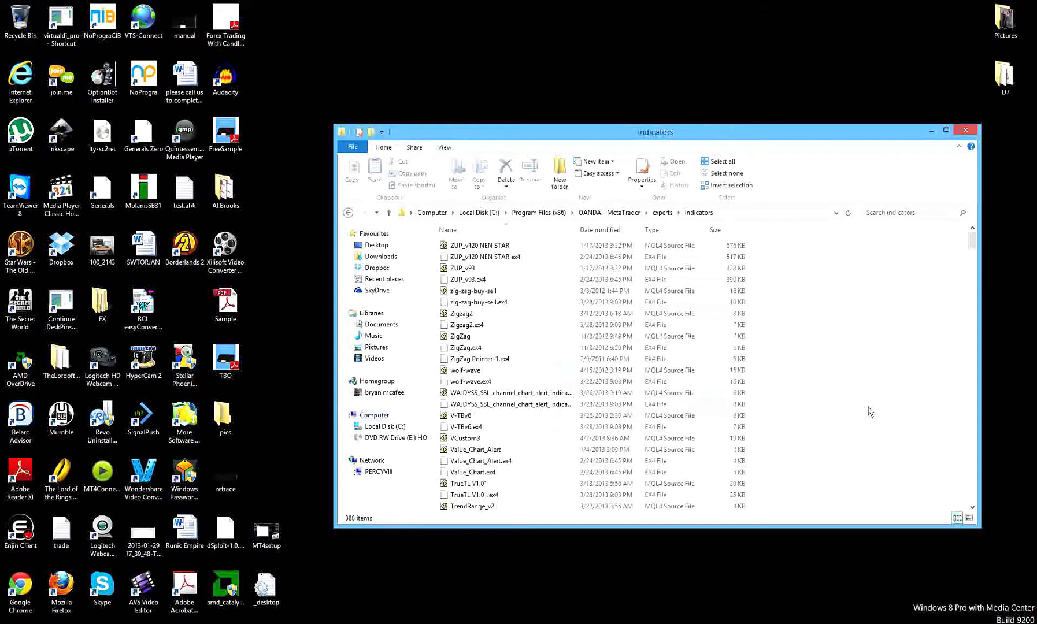
{"action": "left_click", "coordinate": [964, 130]}
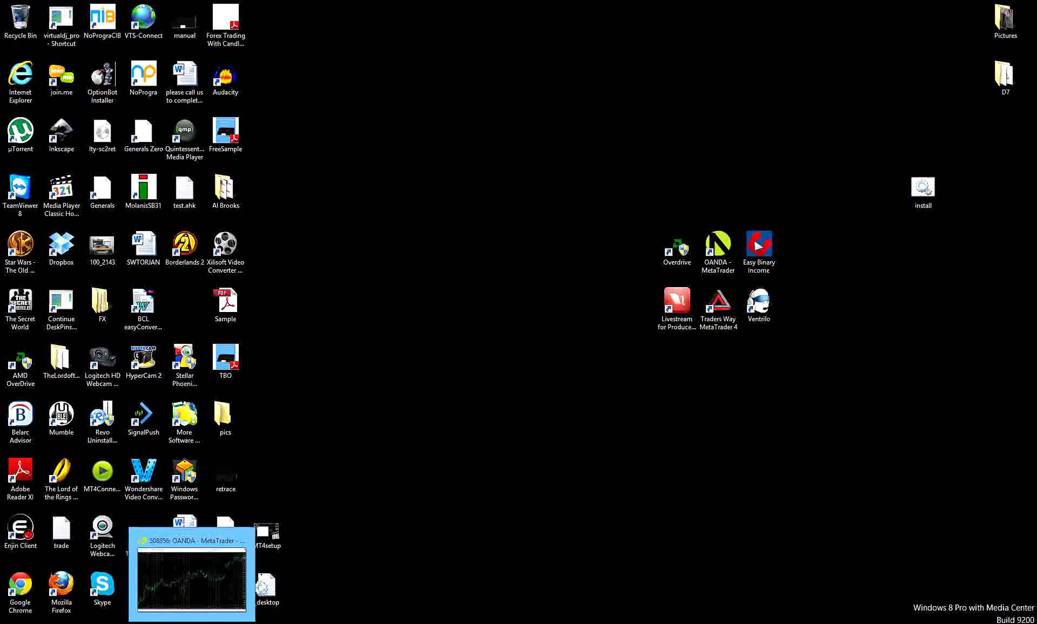
- Restore the MetaTrader GBPUSD,H1 chart window and bring up the chart's context menu
{"action": "left_click", "coordinate": [191, 573]}
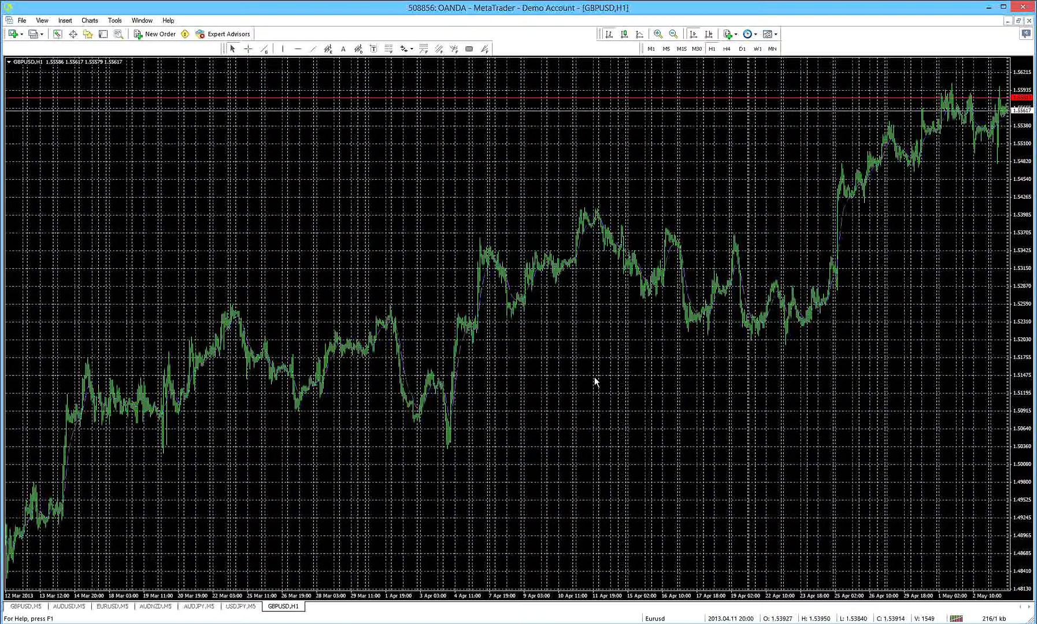
{"action": "right_click", "coordinate": [577, 394]}
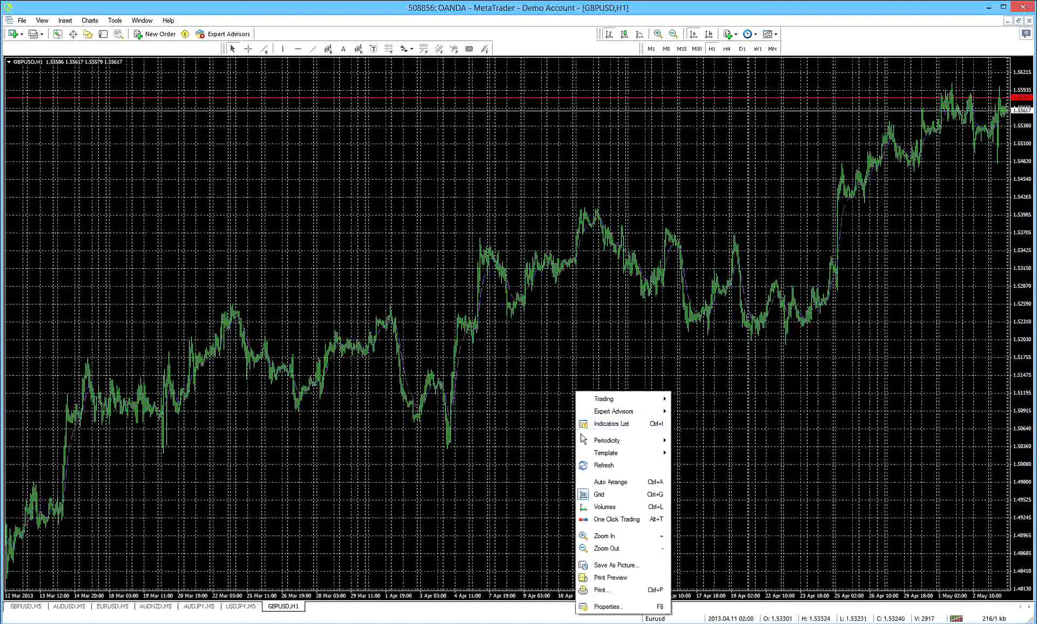
- Delete the Moving Average from the chart's Indicators List and close the list
{"action": "left_click", "coordinate": [612, 425]}
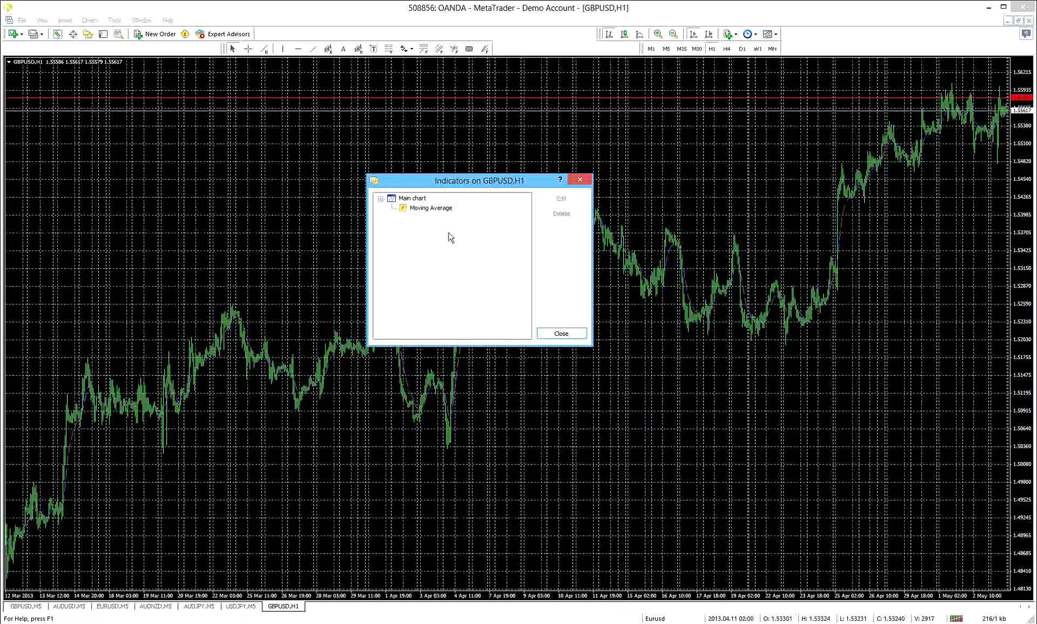
{"action": "left_click", "coordinate": [412, 208]}
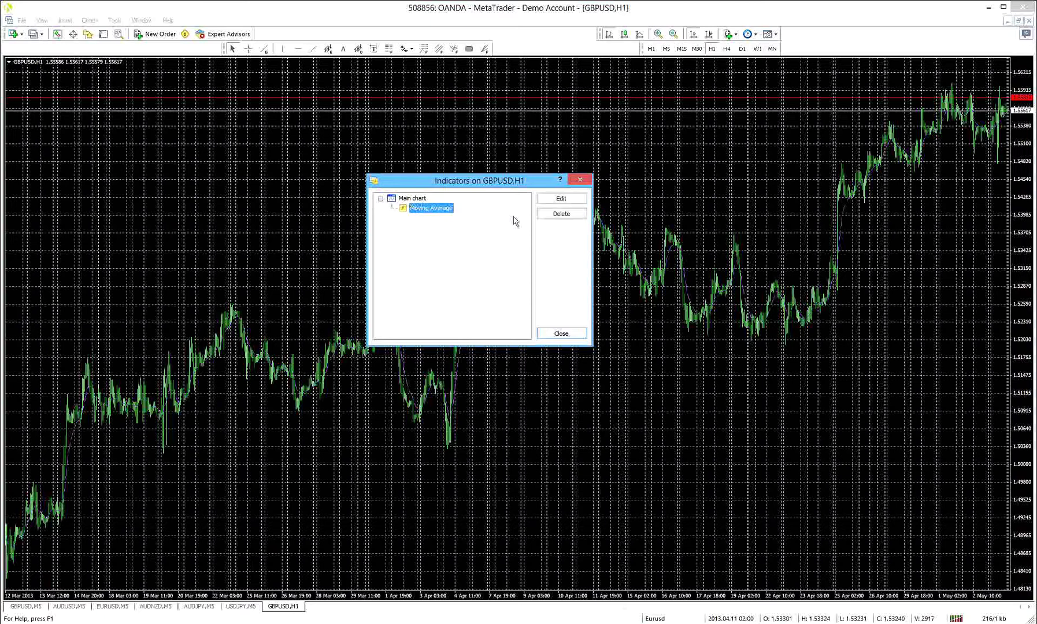
{"action": "left_click", "coordinate": [570, 215]}
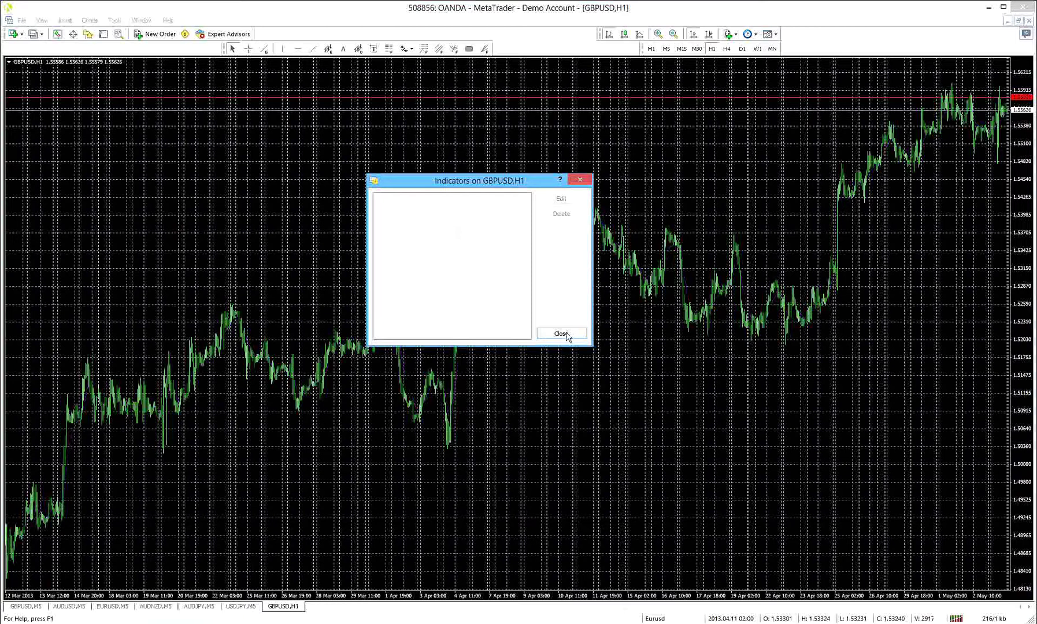
{"action": "left_click", "coordinate": [564, 335]}
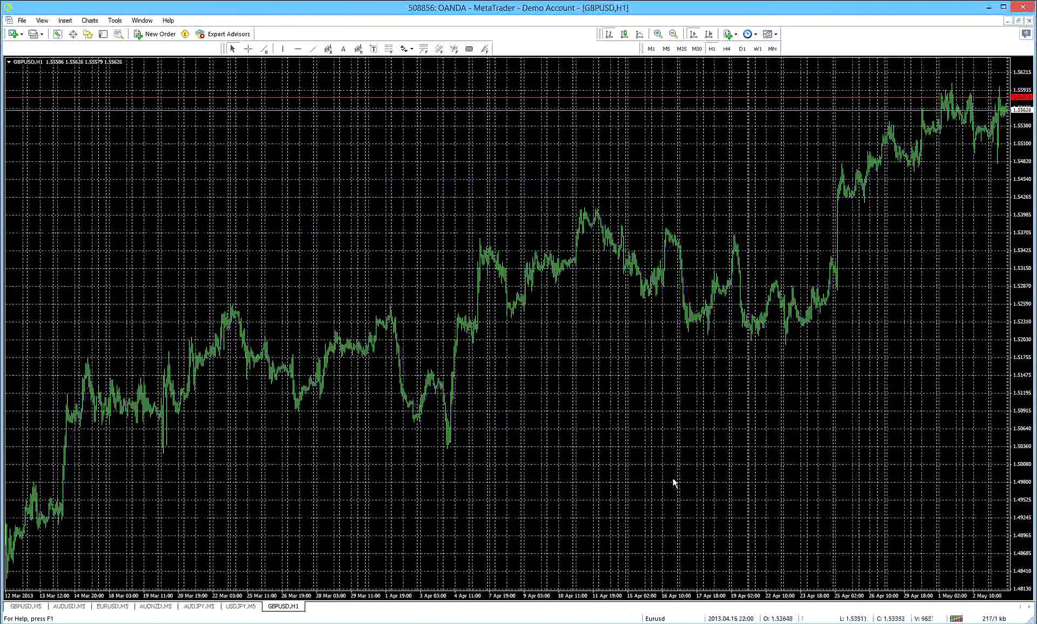
- Turn off the chart grid and open the GBPUSD,H1 Properties dialog on its Colors tab
{"action": "right_click", "coordinate": [582, 438]}
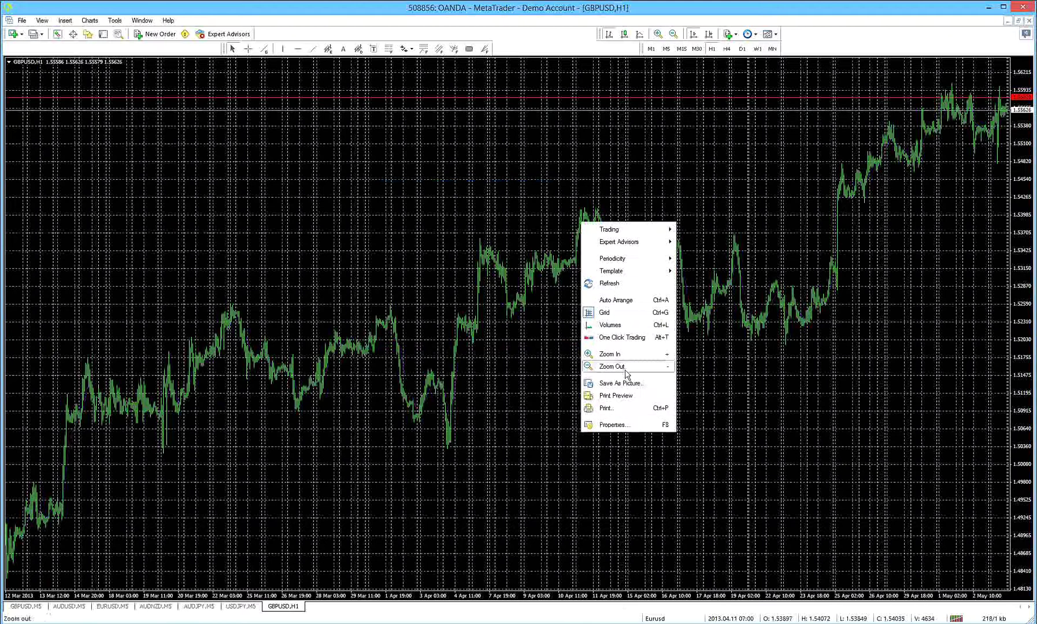
{"action": "left_click", "coordinate": [606, 312]}
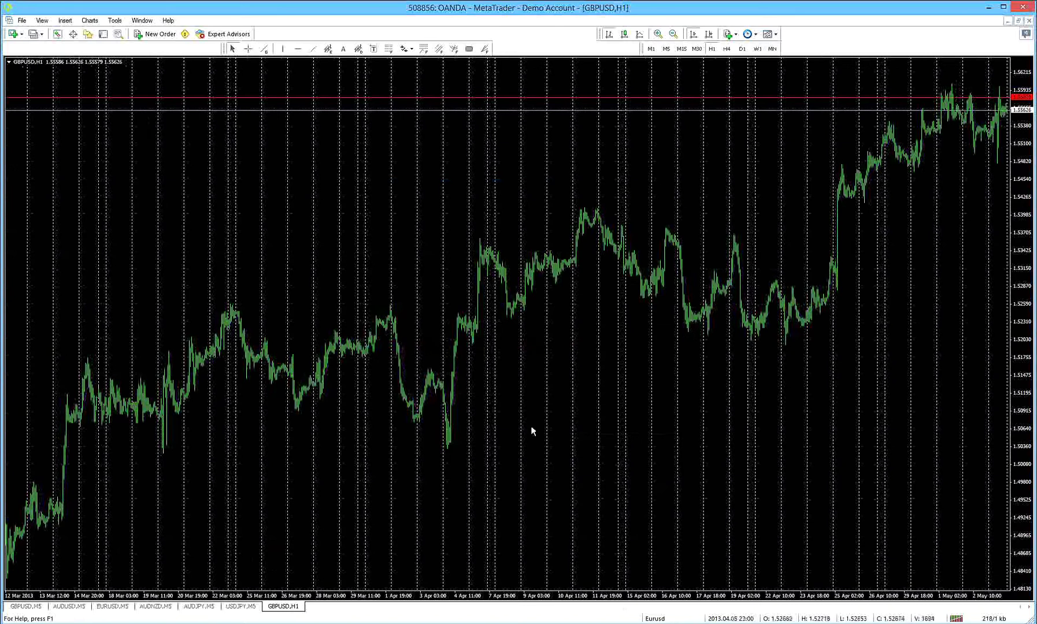
{"action": "right_click", "coordinate": [558, 446]}
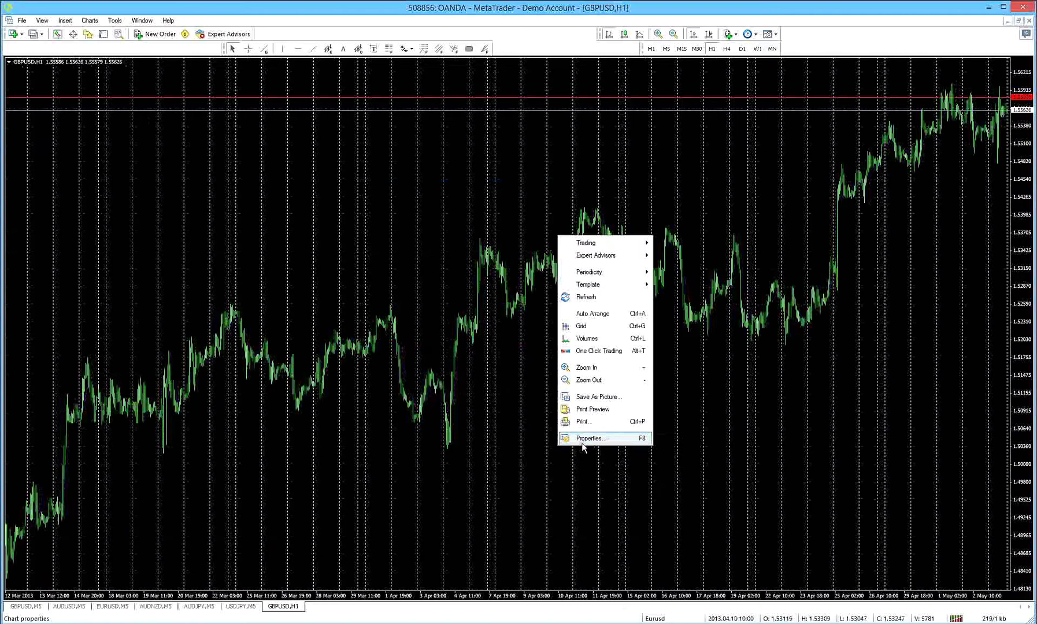
{"action": "left_click", "coordinate": [584, 439]}
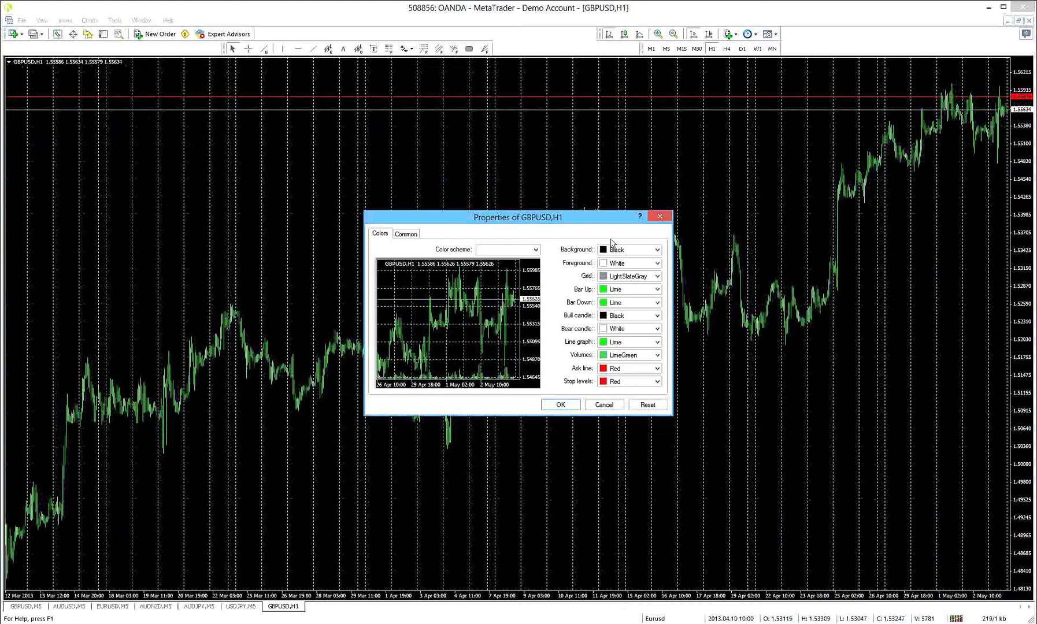
- Set chart colours: Yellow grid, Red down bars, Lime bull candles and Red bear candles
{"action": "left_click", "coordinate": [657, 276]}
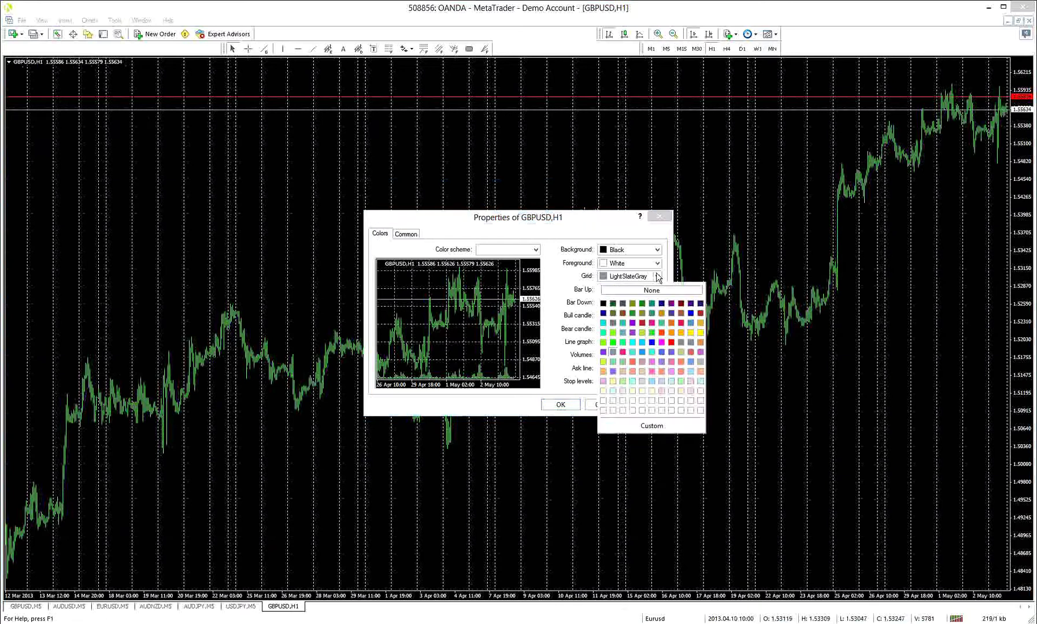
{"action": "left_click", "coordinate": [700, 333]}
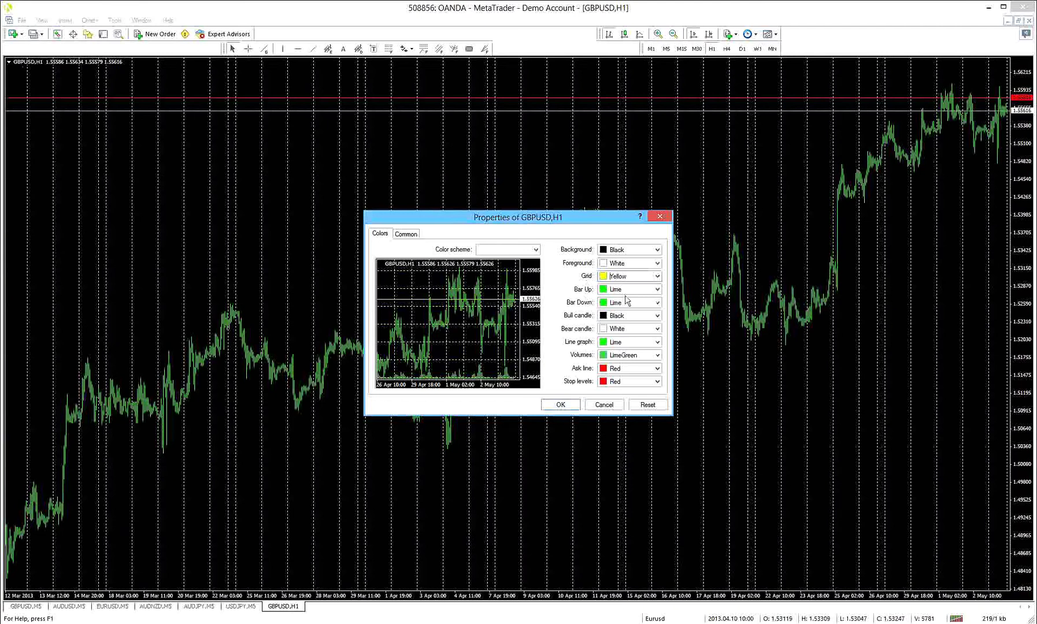
{"action": "left_click", "coordinate": [654, 315]}
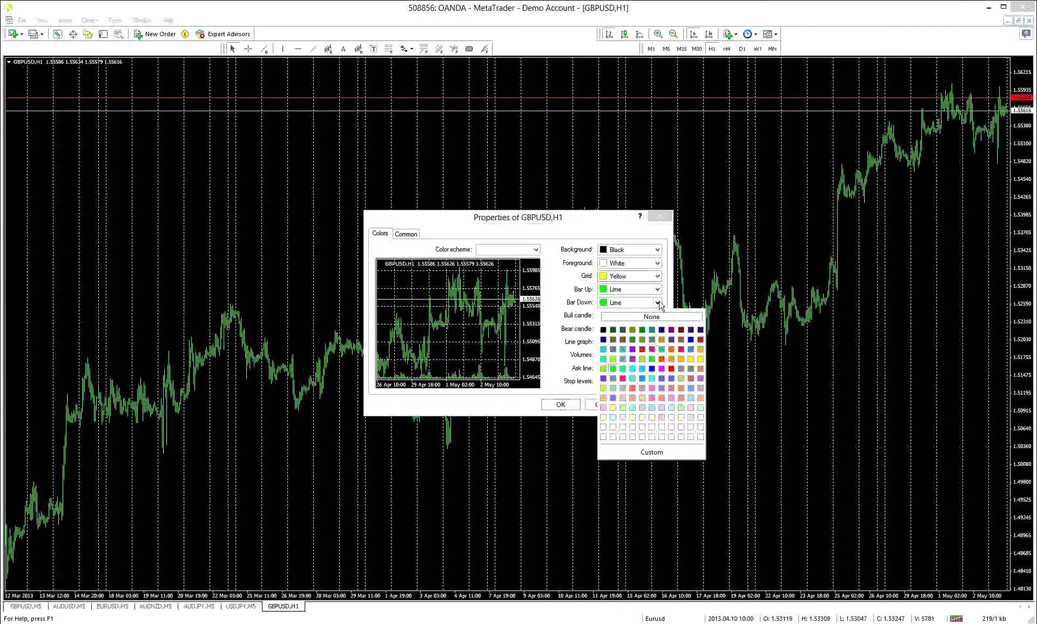
{"action": "left_click", "coordinate": [672, 369]}
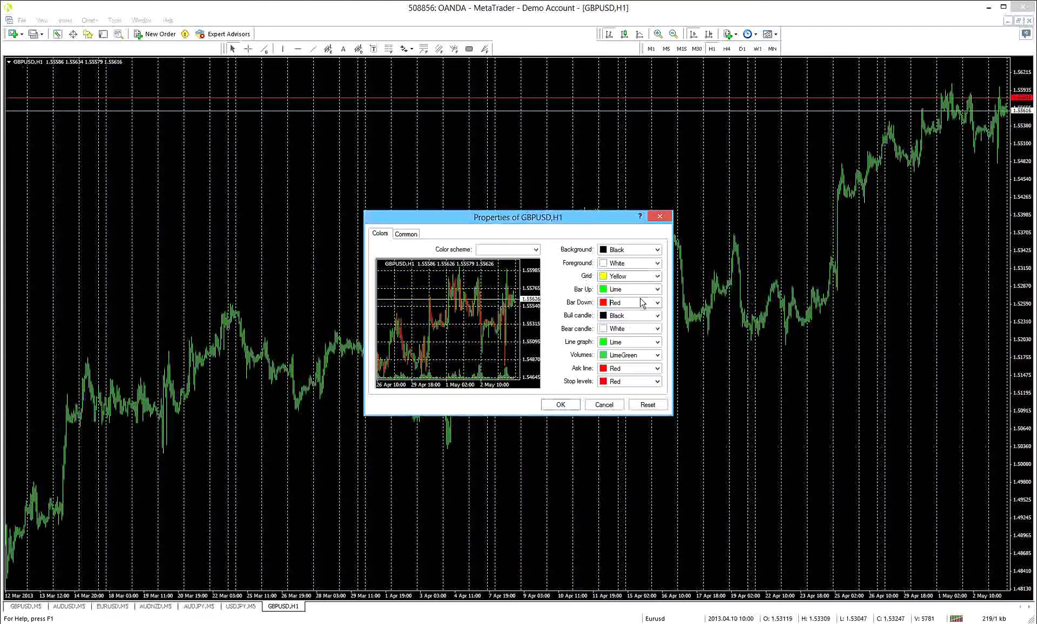
{"action": "left_click", "coordinate": [635, 328]}
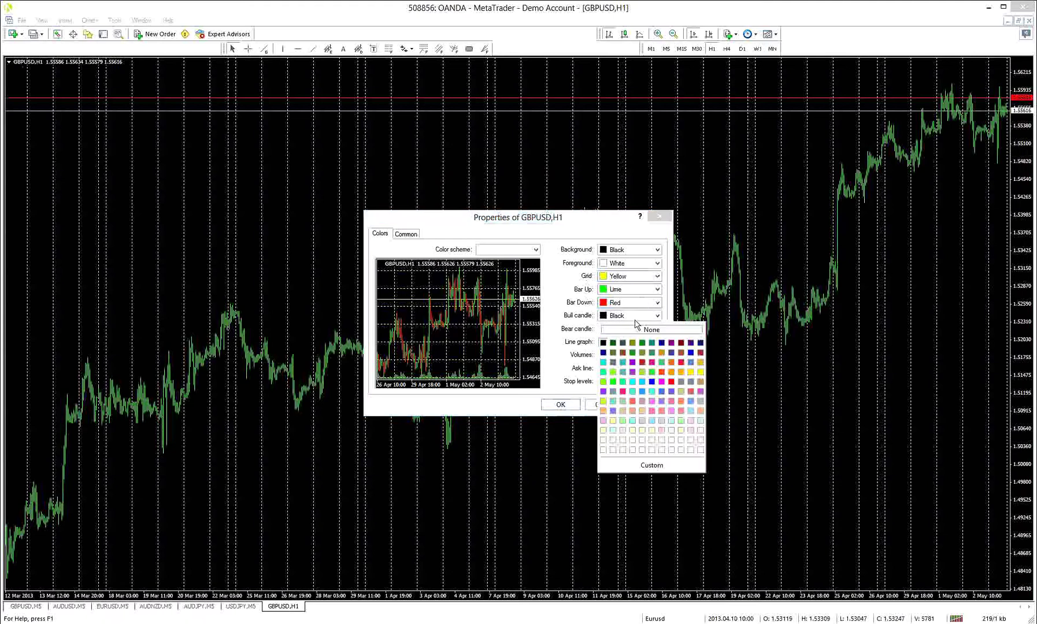
{"action": "left_click", "coordinate": [613, 383]}
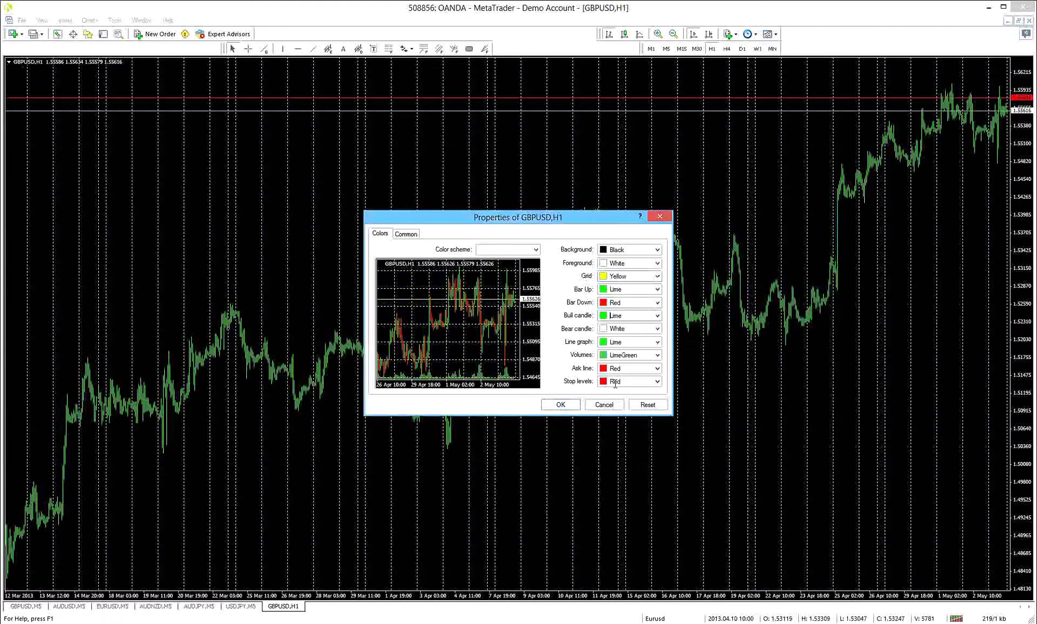
{"action": "left_click", "coordinate": [657, 329]}
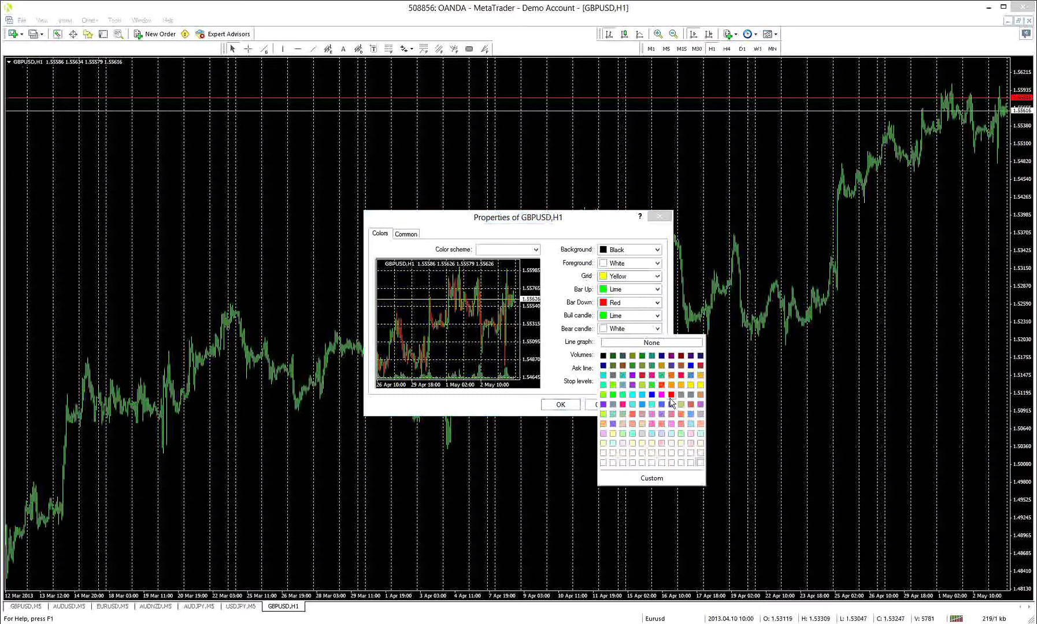
{"action": "left_click", "coordinate": [672, 395]}
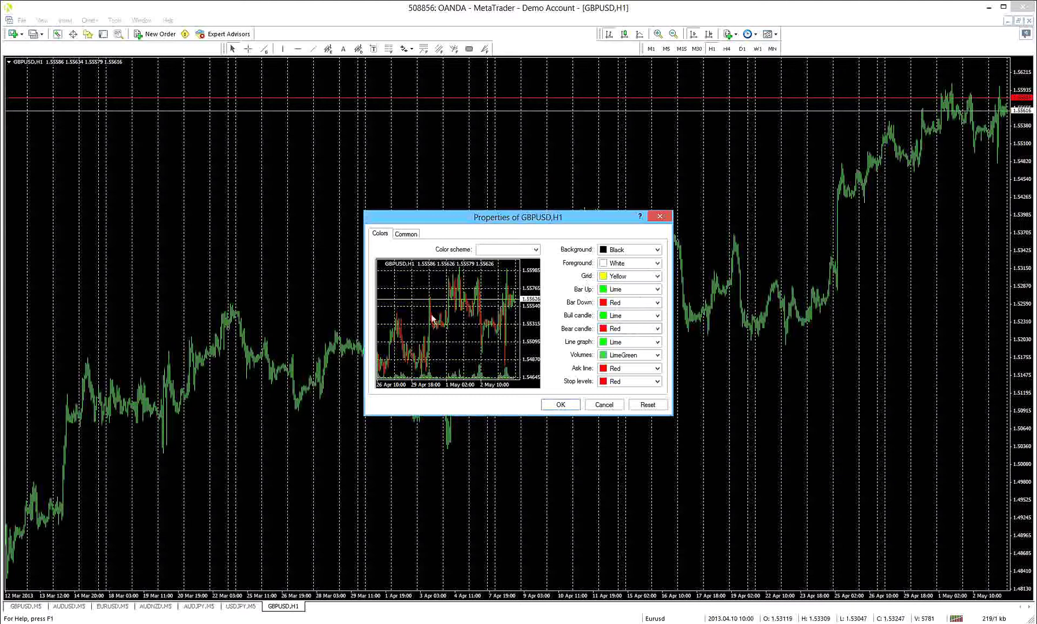
- On the Common tab hide the Ask line and OHLC readout, then apply the settings with OK
{"action": "left_click", "coordinate": [407, 235]}
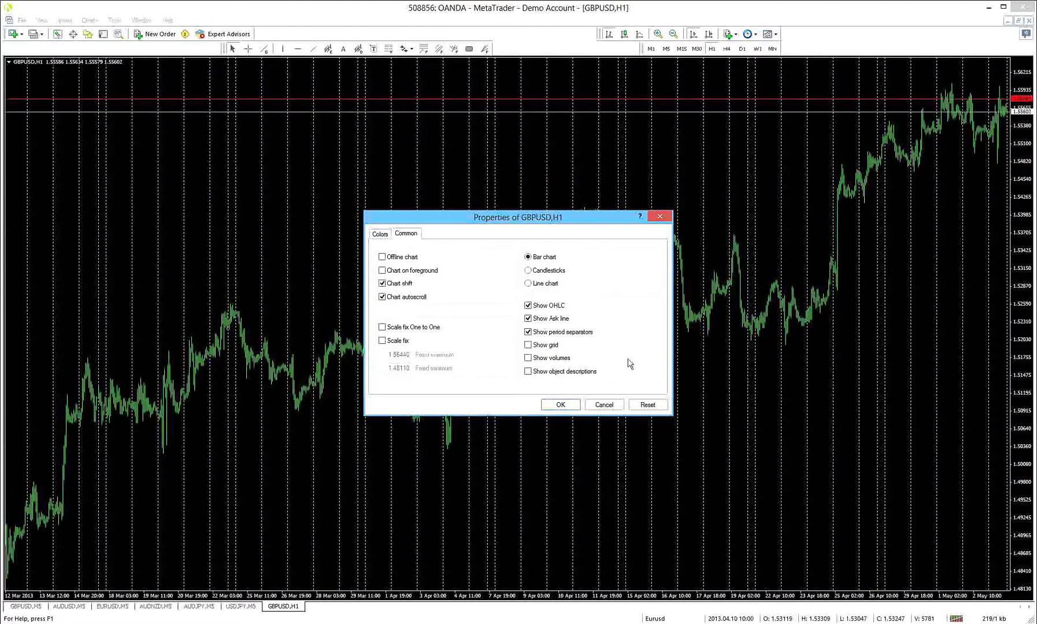
{"action": "left_click", "coordinate": [529, 320]}
{"action": "left_click", "coordinate": [527, 306]}
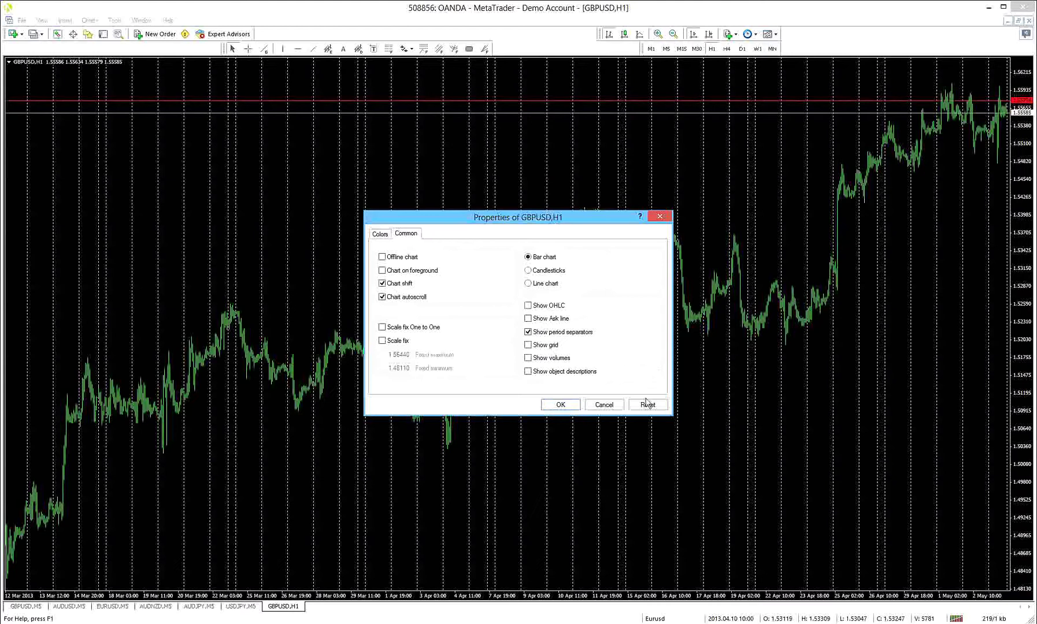
{"action": "left_click", "coordinate": [559, 406]}
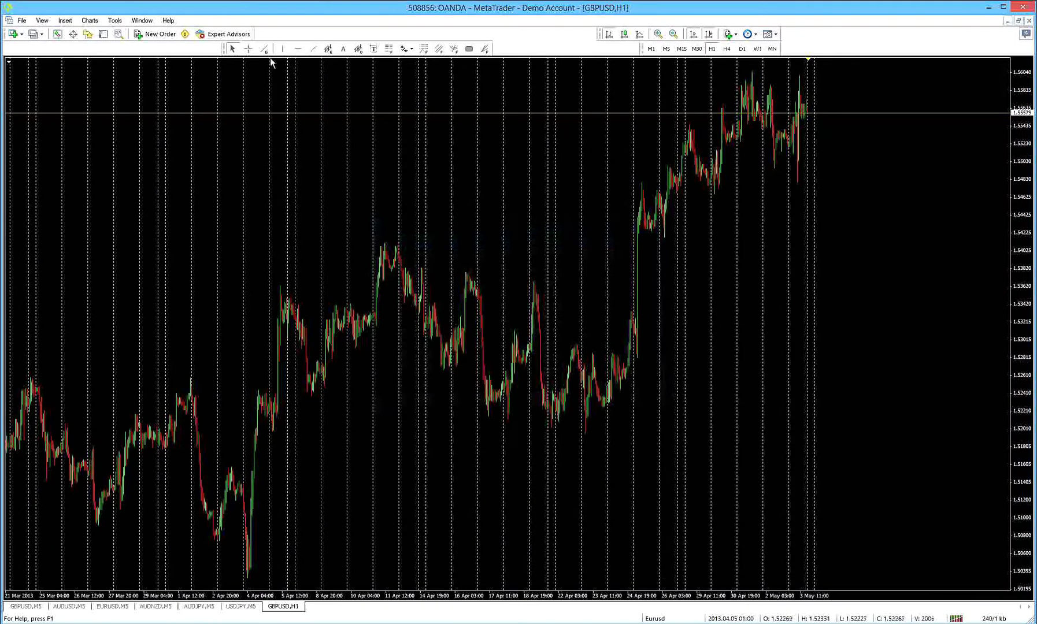
- Switch GBPUSD to the M5 timeframe, zoom in, and jump to the latest 3 May bars
{"action": "left_click", "coordinate": [667, 50]}
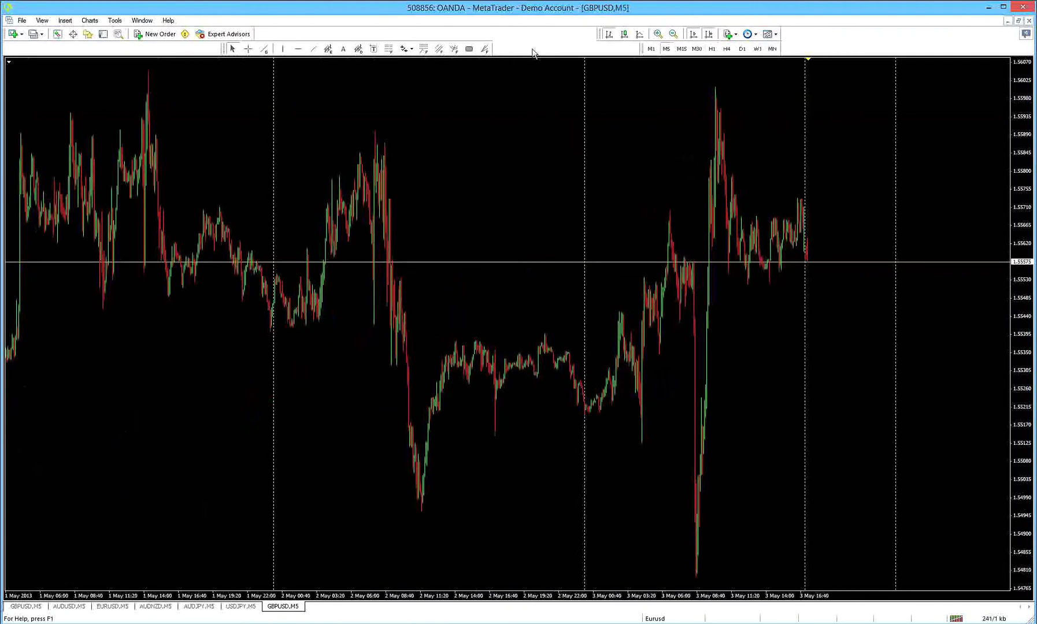
{"action": "left_click", "coordinate": [658, 34]}
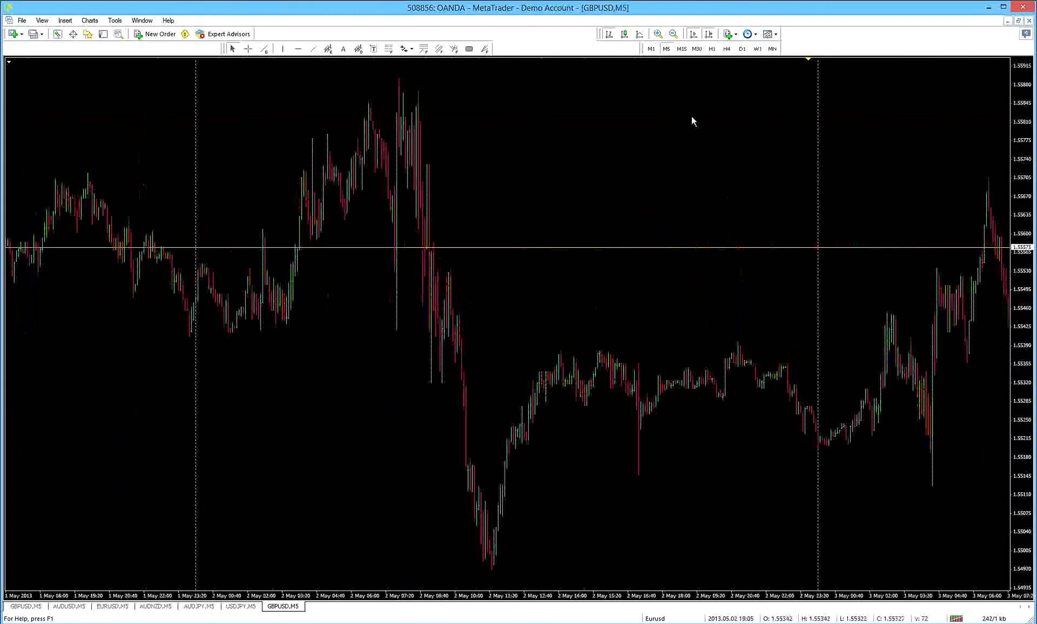
{"action": "left_click", "coordinate": [681, 49]}
{"action": "left_click", "coordinate": [666, 49]}
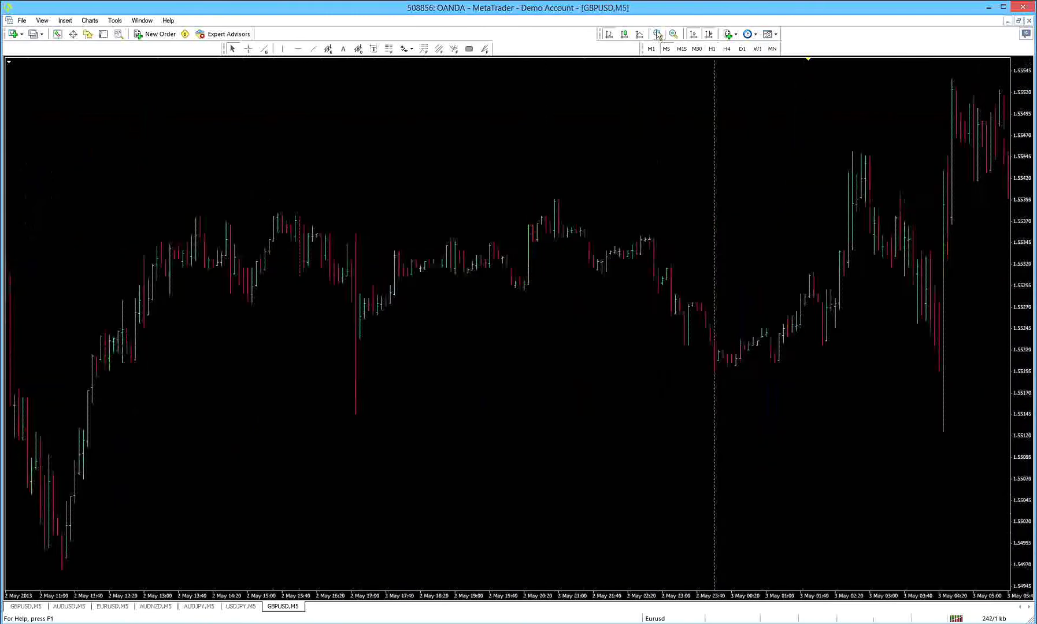
{"action": "key", "text": "End"}
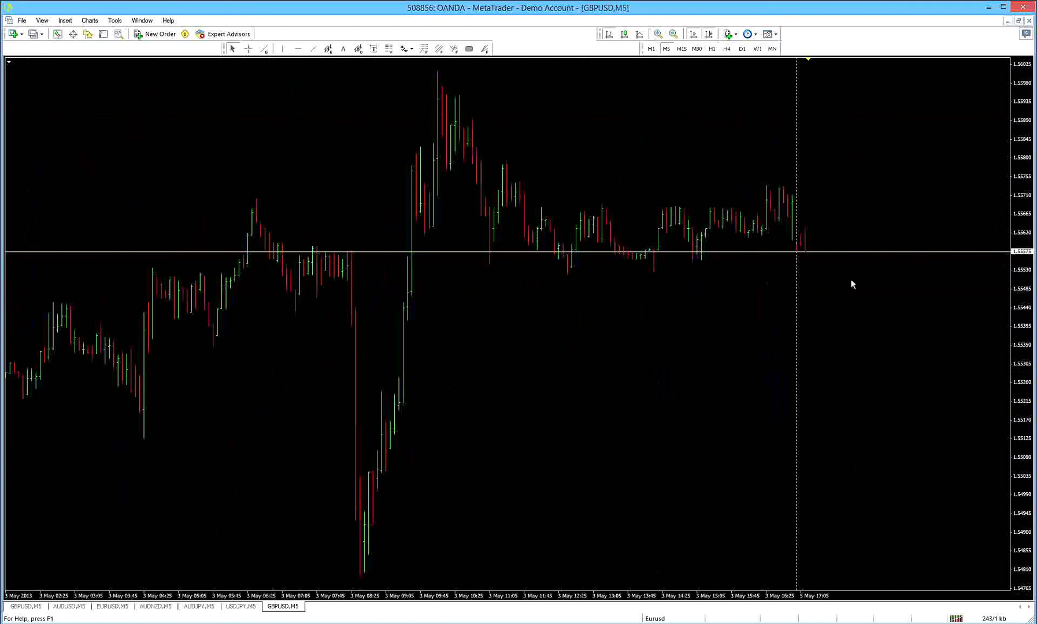
{"action": "scroll", "coordinate": [516, 602], "scroll_direction": "down", "scroll_amount": 1}
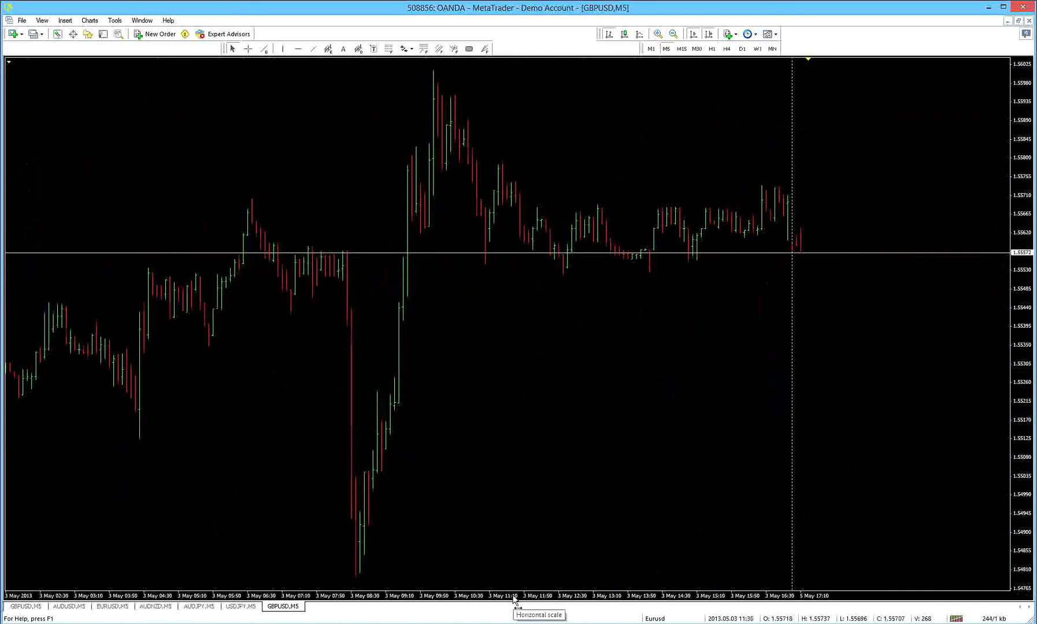